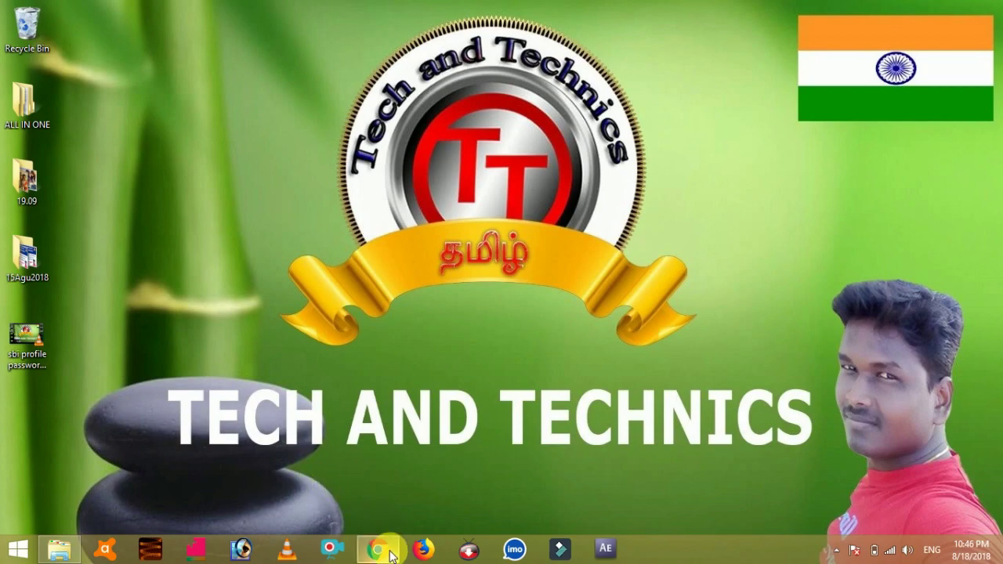
Switch to Chrome and open the State Bank of India Personal Banking login form from the search results.
left_click(380, 548)
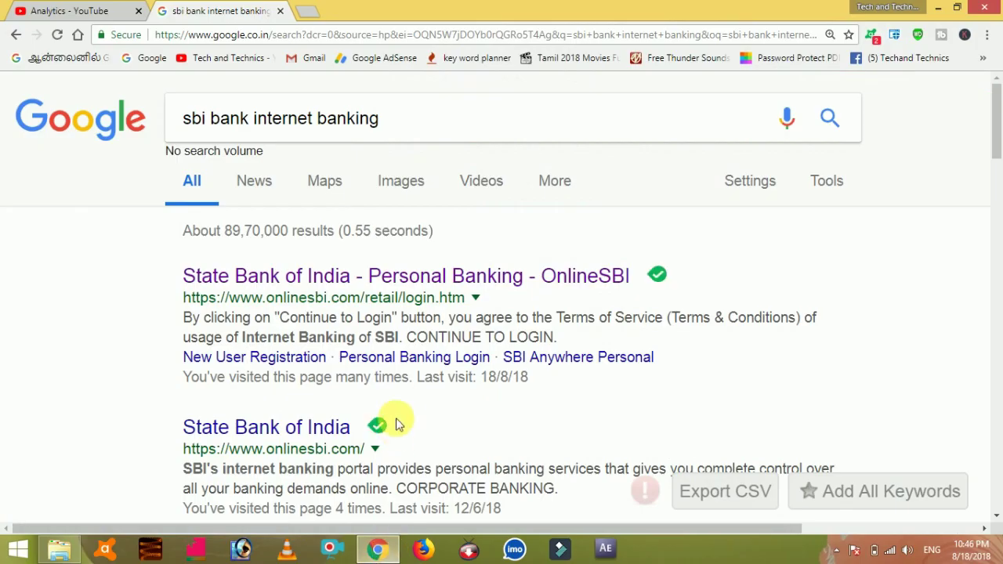
left_click(414, 276)
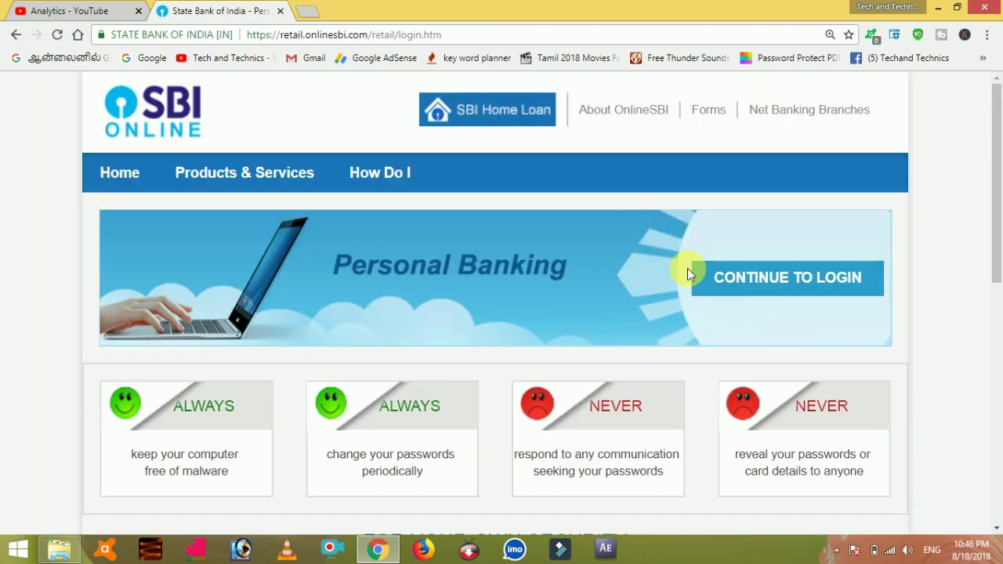
left_click(810, 296)
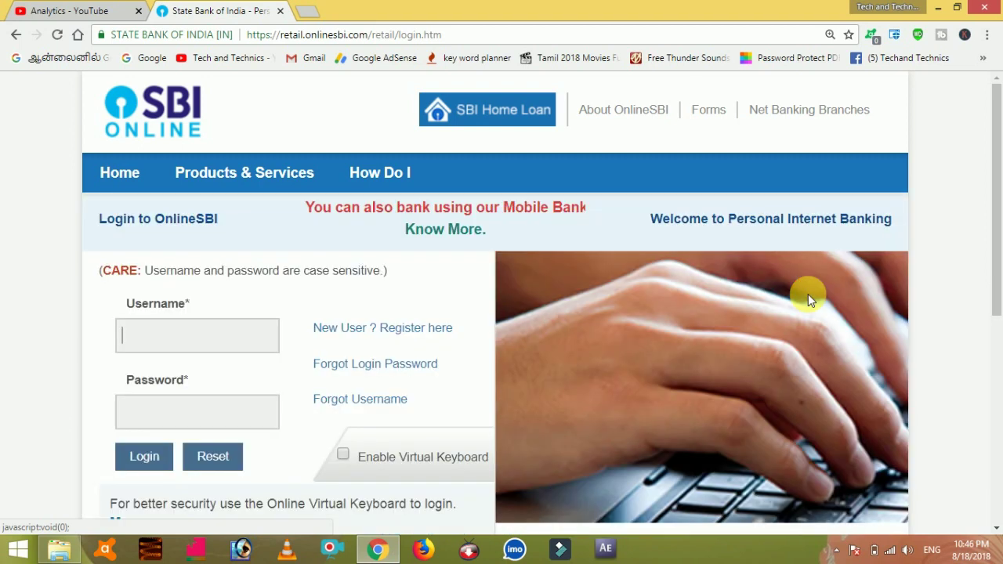
Log in to OnlineSBI personal internet banking and open the My Accounts & Profile page.
scroll(998, 205, "down", 1)
scroll(997, 205, "down", 1)
left_click(157, 220)
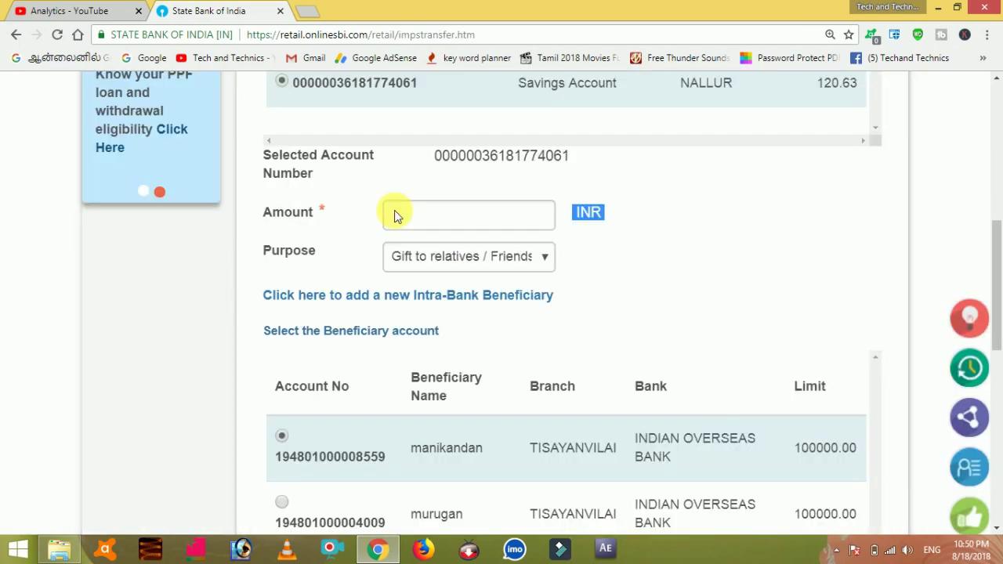
left_click(166, 124)
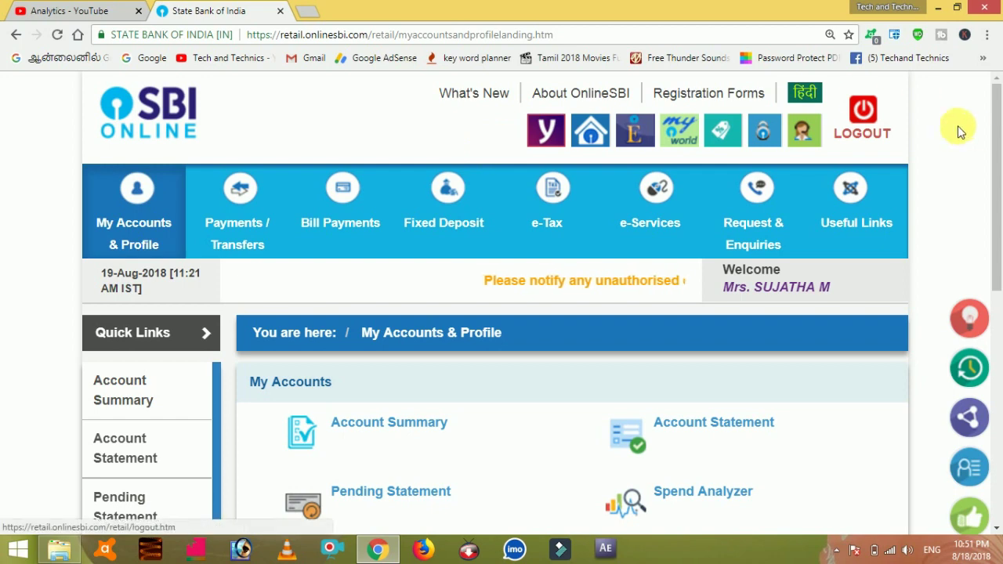
Open Other Bank Transfer from the Outside SBI section of the Payments / Transfers page.
scroll(478, 161, "down", 1)
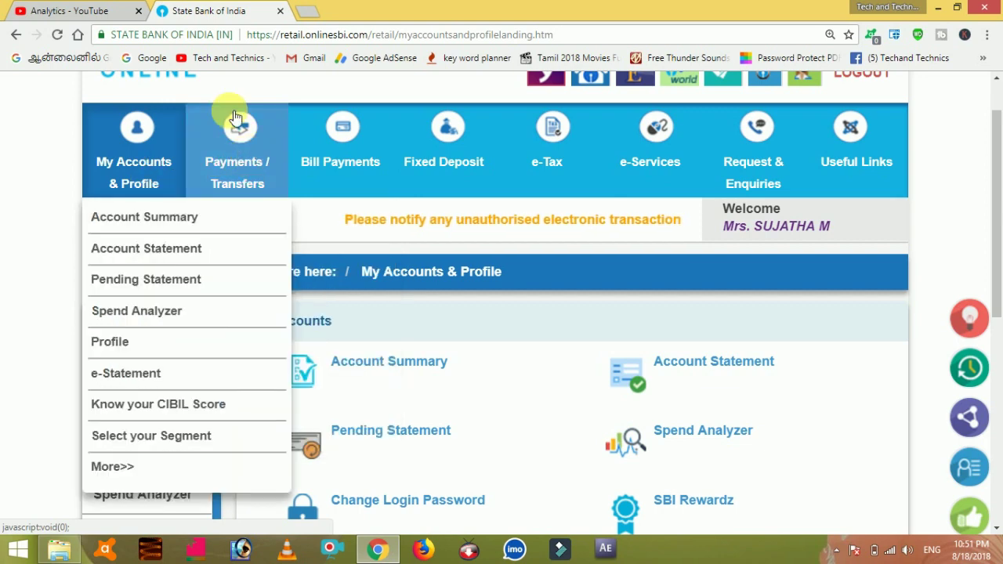
mouse_move(255, 148)
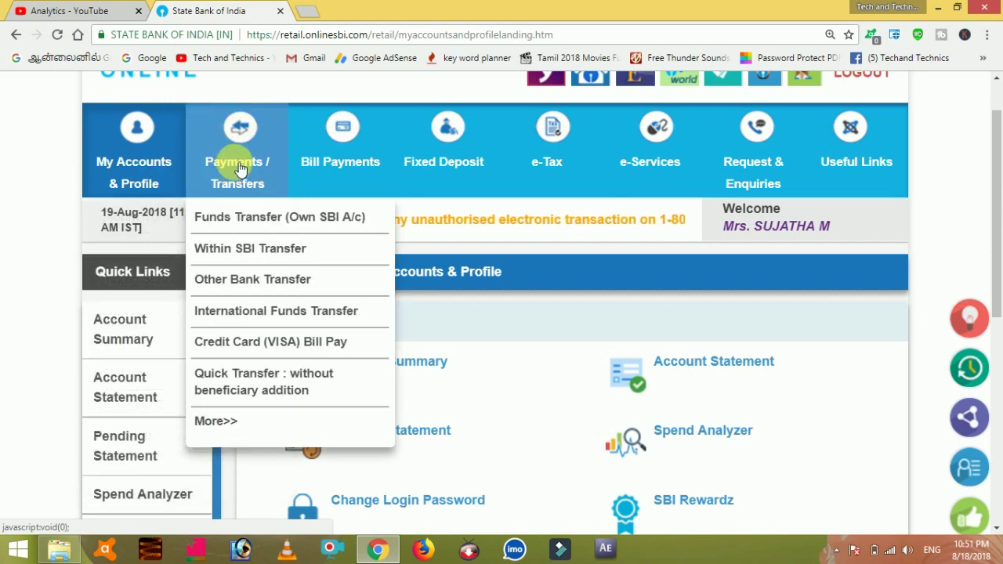
left_click(239, 169)
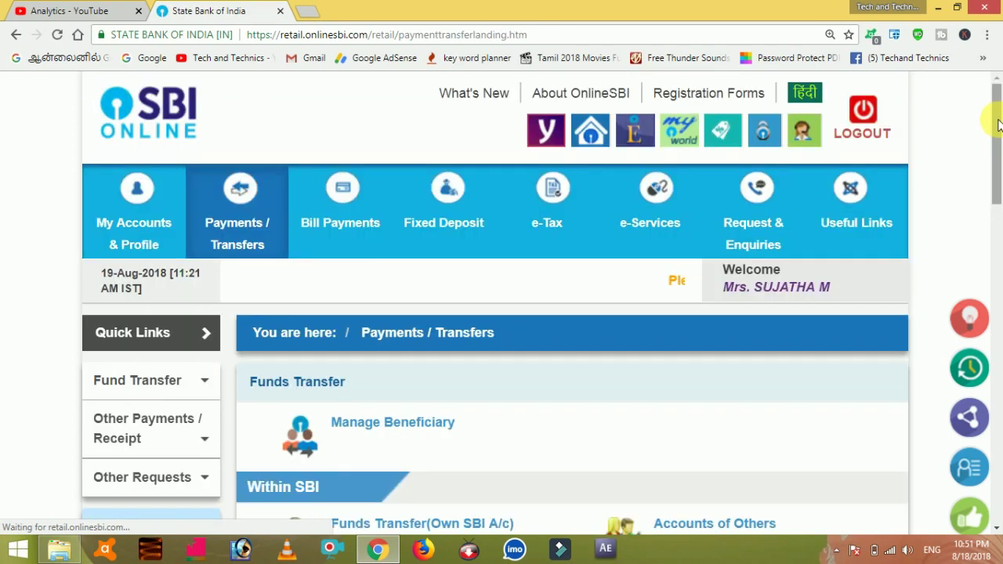
left_click_drag(1000, 125, 1001, 228)
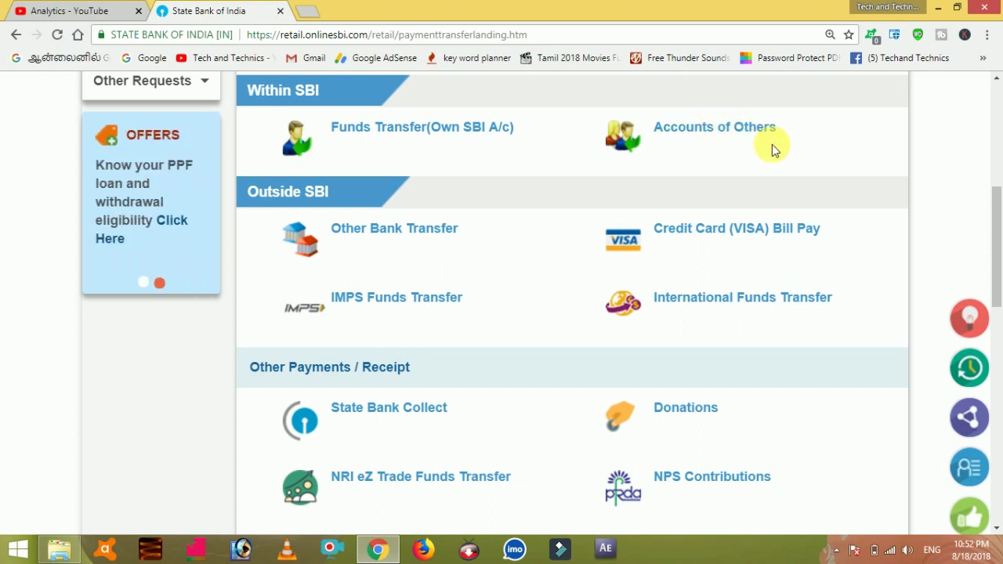
left_click_drag(997, 210, 996, 227)
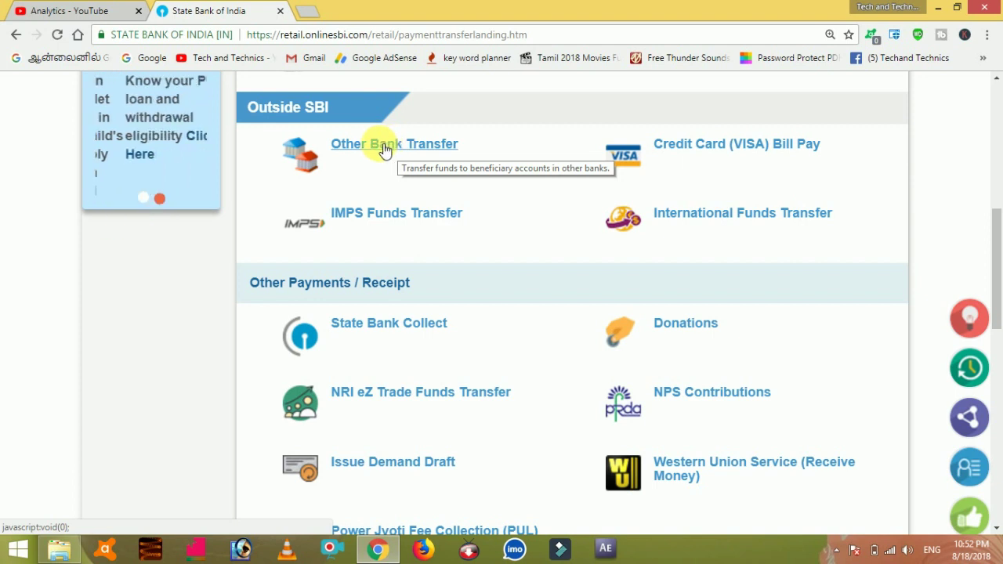
left_click(384, 149)
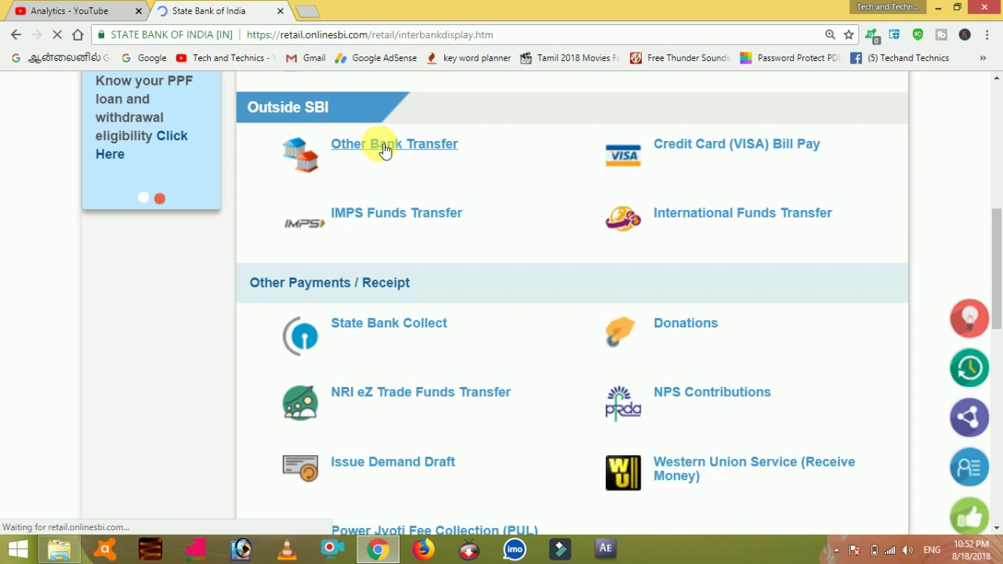
Choose IMPS as the transaction type for the other-bank transfer and proceed.
key("ctrl+plus")
left_click_drag(996, 129, 996, 259)
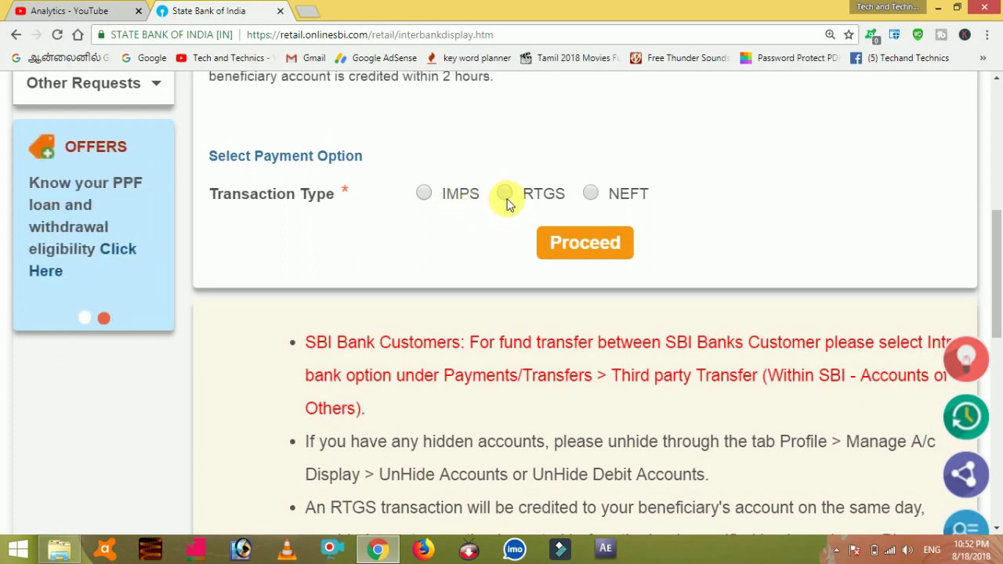
mouse_move(647, 205)
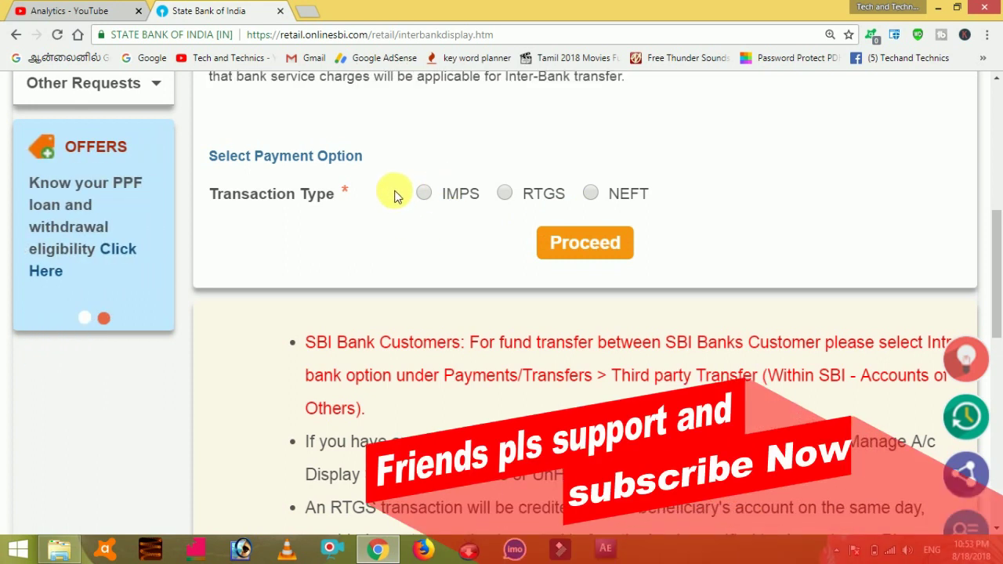
left_click(423, 193)
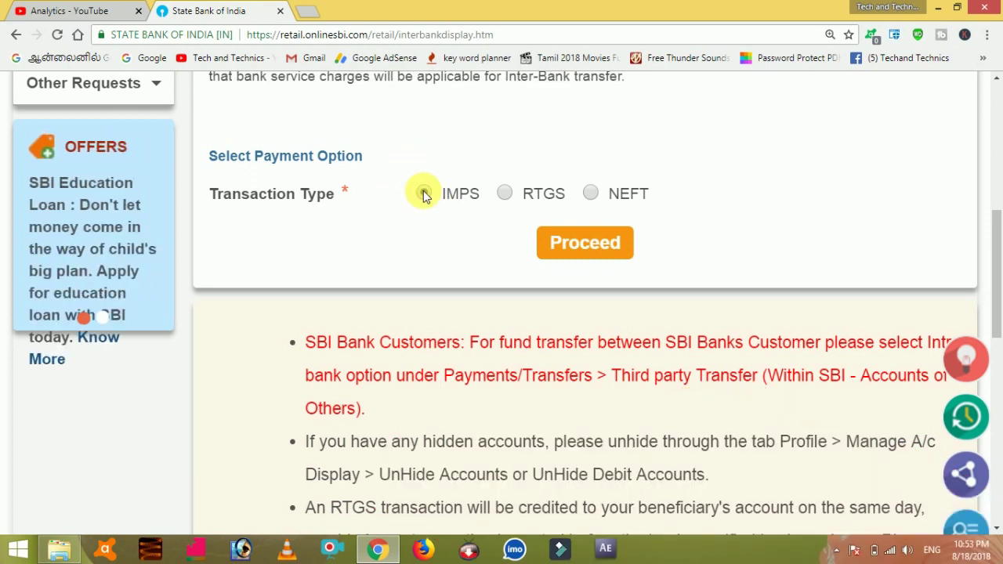
left_click(580, 244)
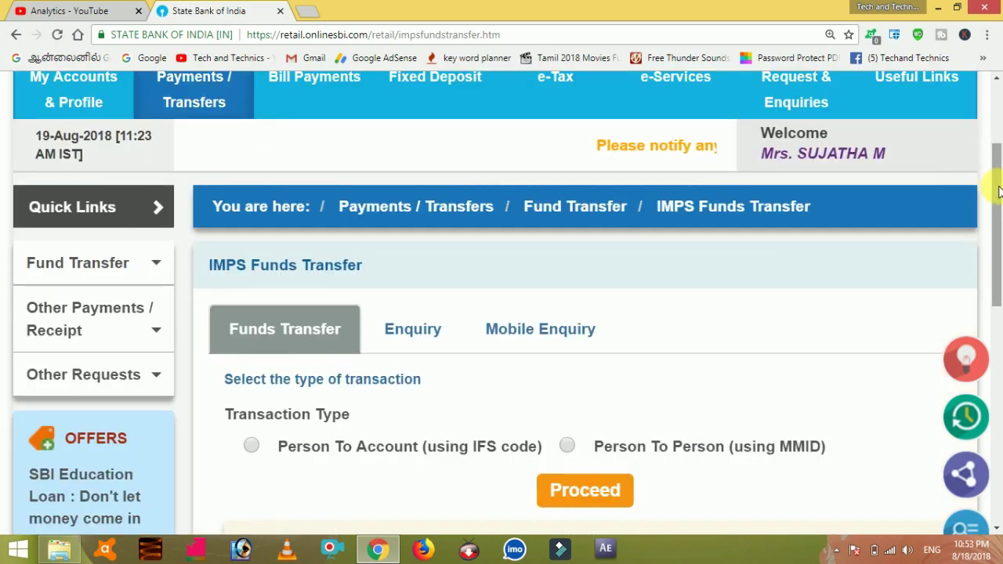
Choose Person To Account (using IFS code) as the IMPS transaction type, proceed and confirm the NPCI availability check.
left_click_drag(994, 191, 1001, 280)
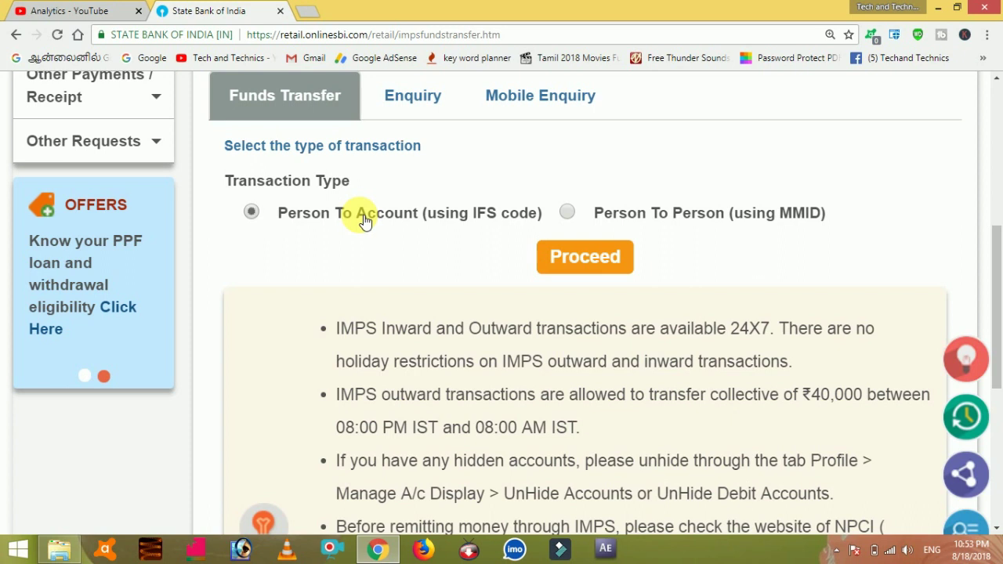
left_click(584, 259)
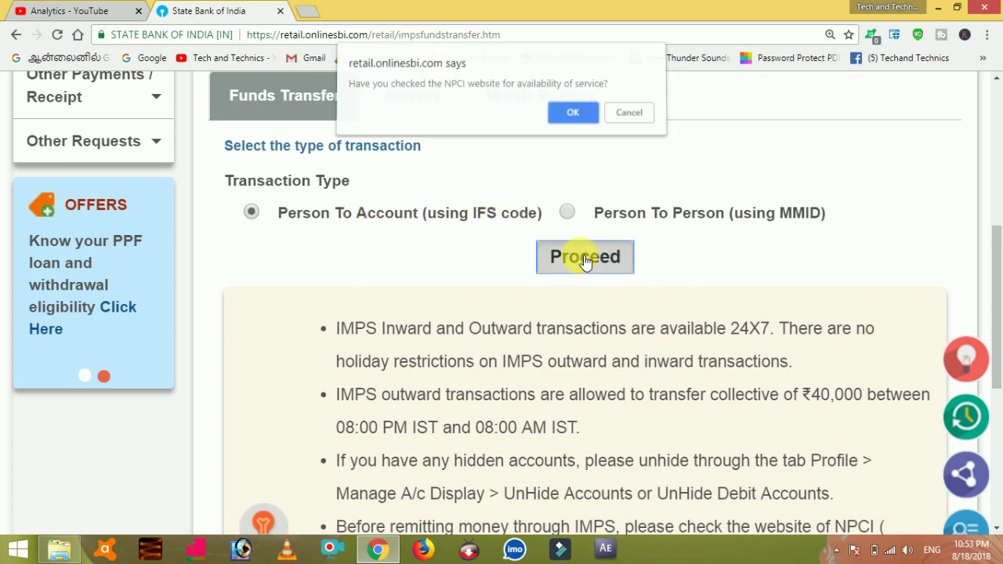
left_click(580, 116)
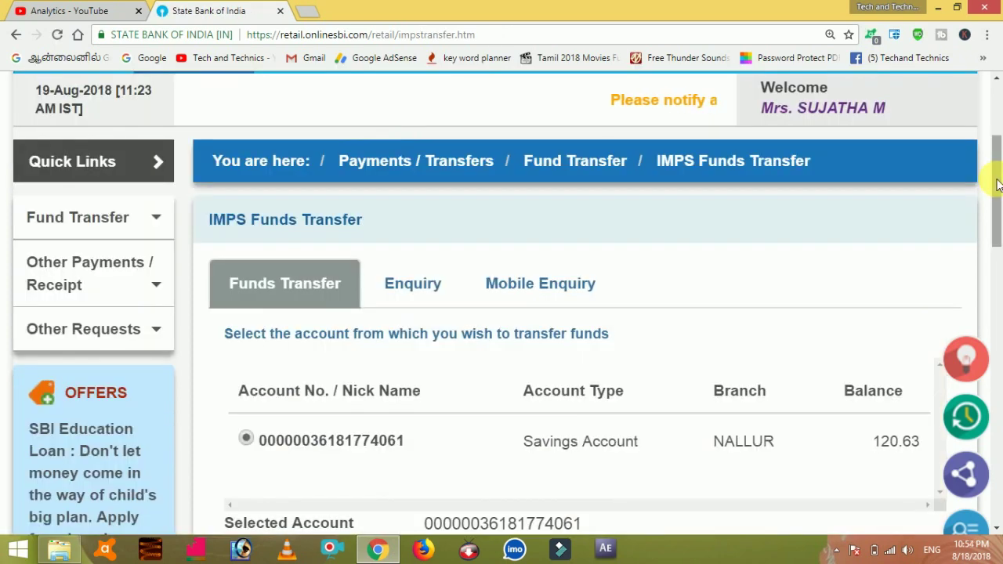
Set the purpose of the IMPS funds transfer to Donation.
left_click_drag(999, 188, 997, 274)
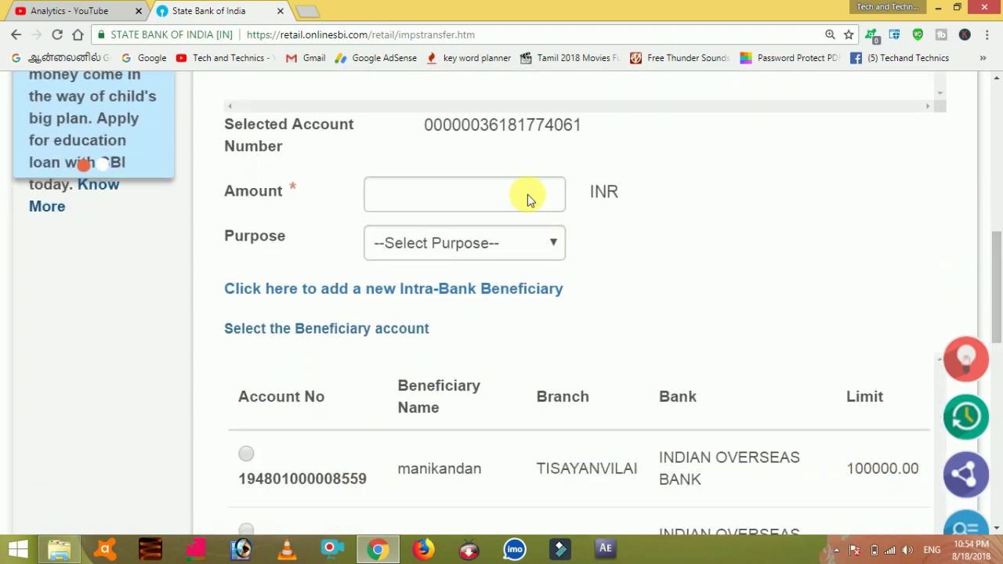
left_click(553, 246)
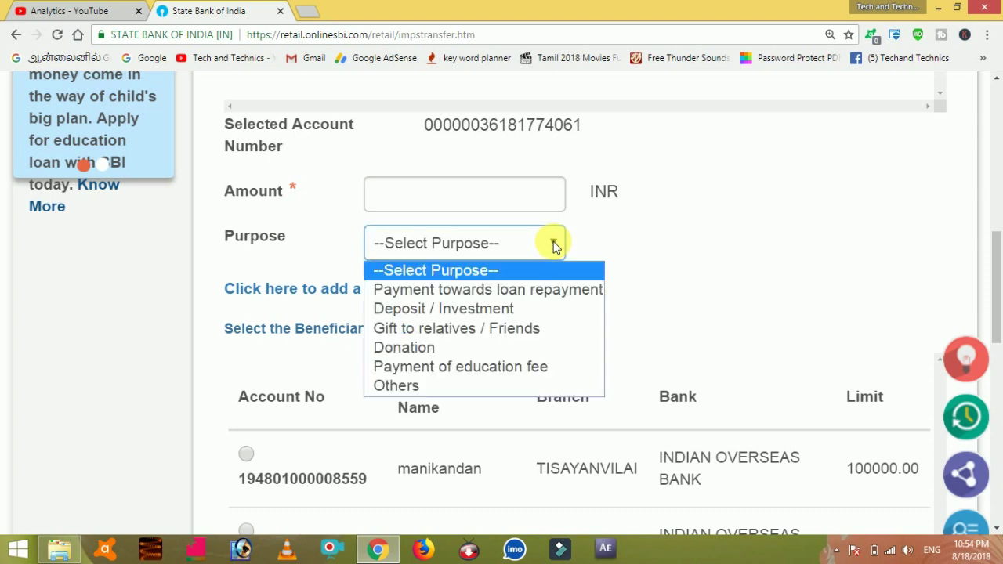
left_click(535, 345)
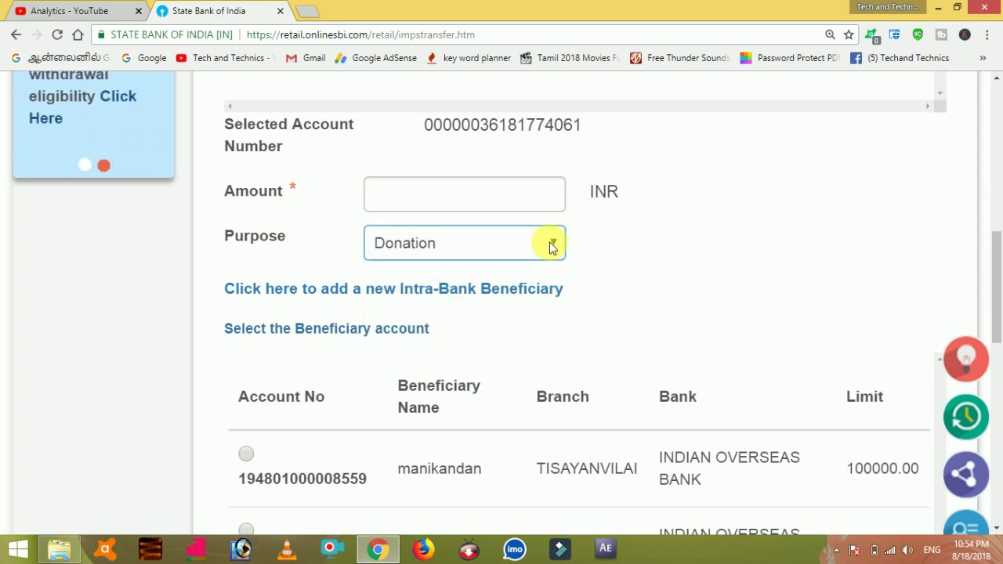
left_click(552, 247)
left_click(530, 343)
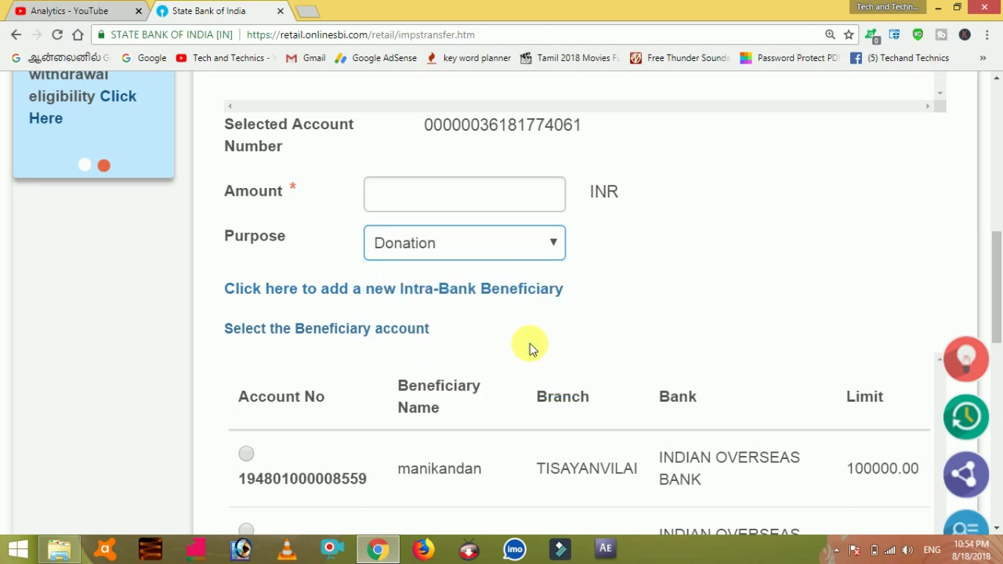
double_click(494, 204)
double_click(494, 194)
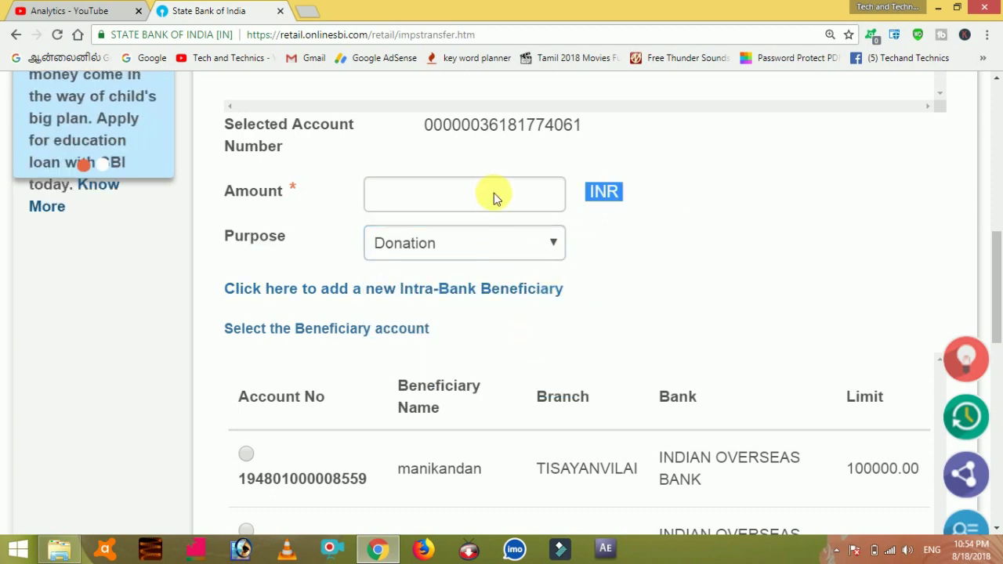
left_click(750, 186)
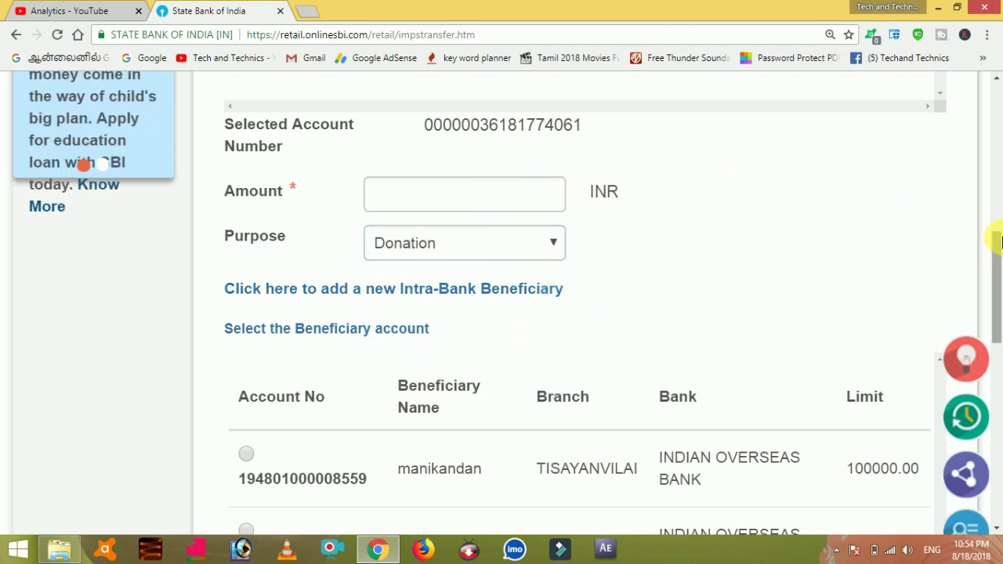
Select the first Indian Overseas Bank account in the beneficiary list as the transfer's recipient.
left_click_drag(997, 242, 994, 308)
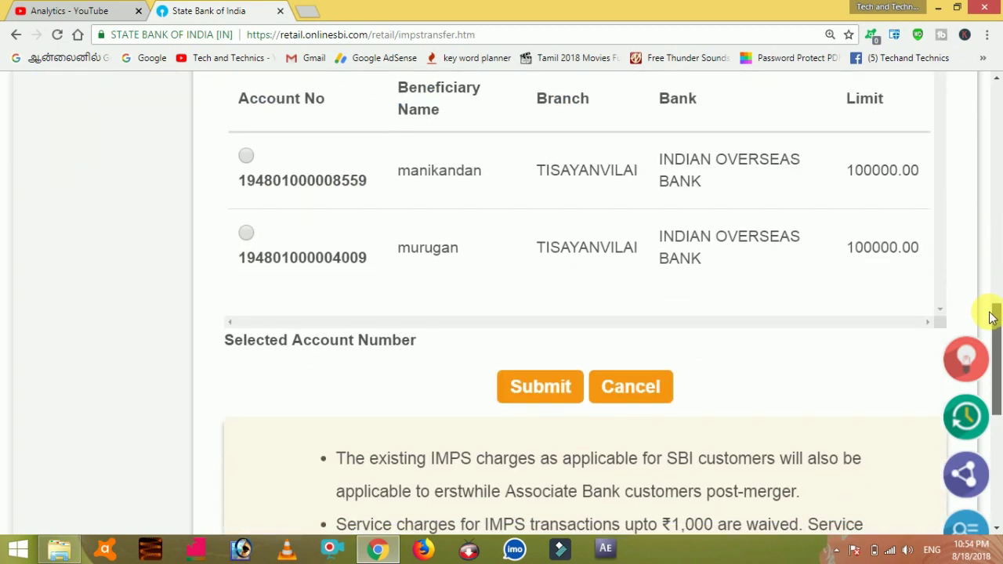
left_click(246, 155)
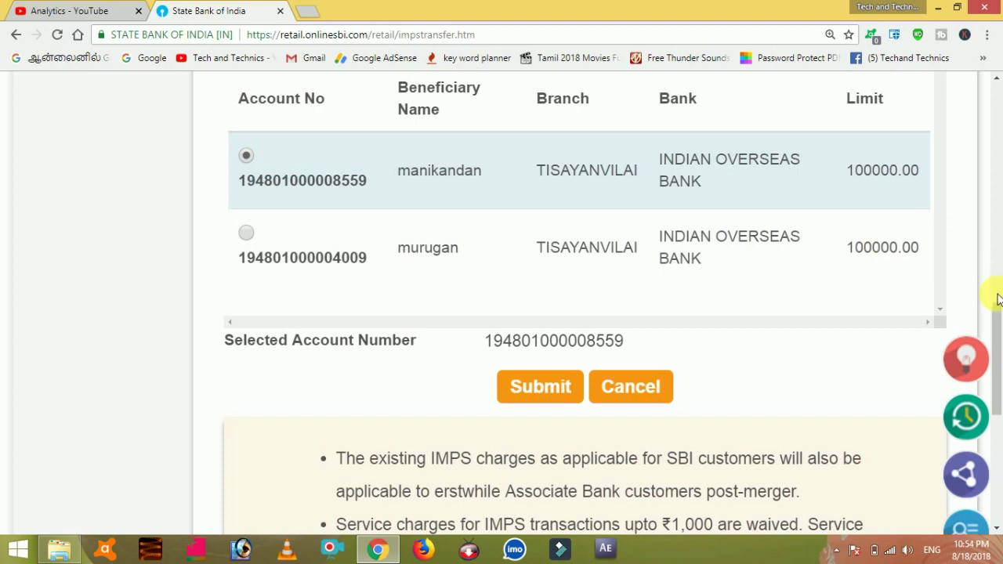
left_click_drag(993, 304, 998, 293)
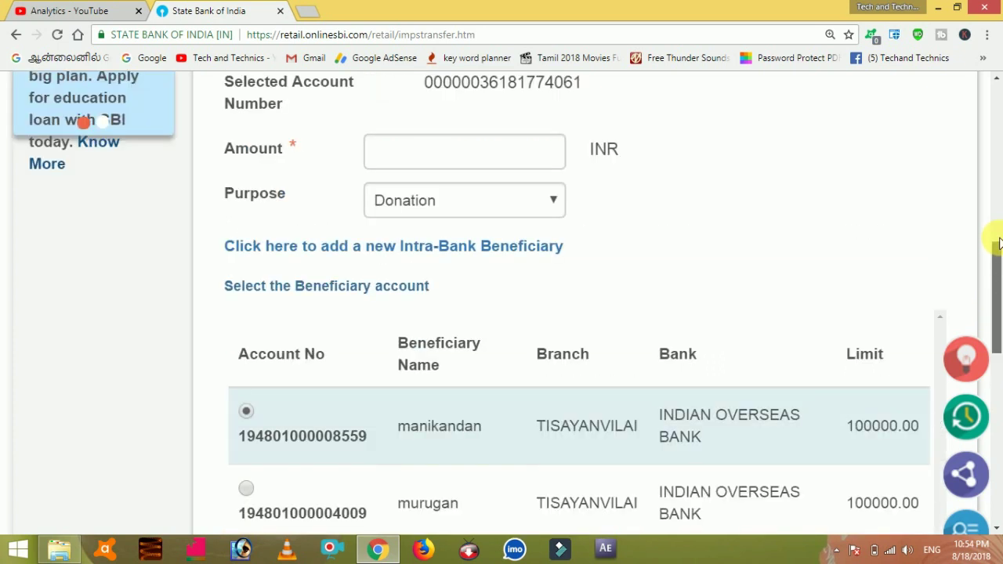
scroll(572, 314, "up", 2)
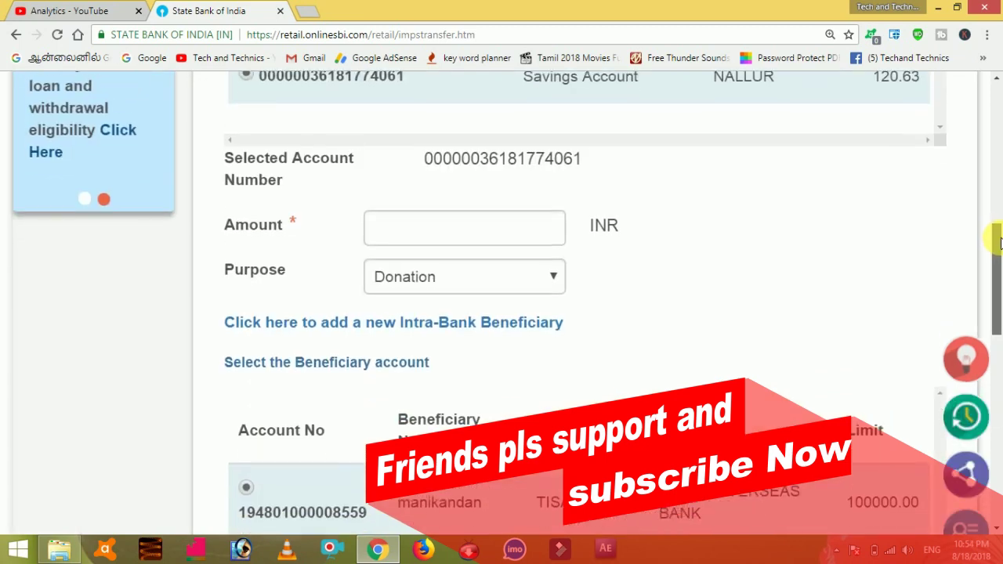
Try to submit the IMPS transfer with the amount left blank, and dismiss the alert.
scroll(999, 314, "down", 5)
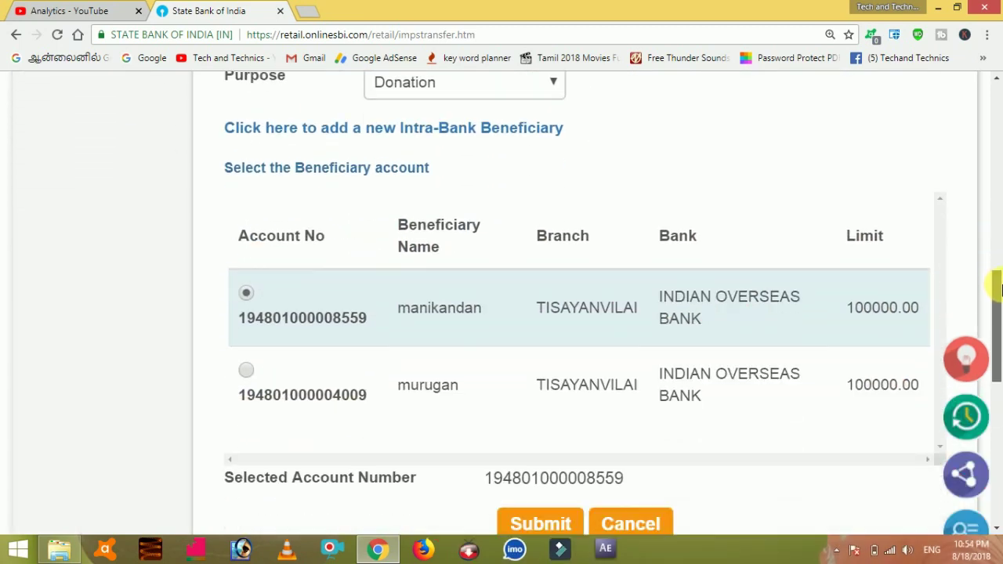
scroll(999, 314, "down", 3)
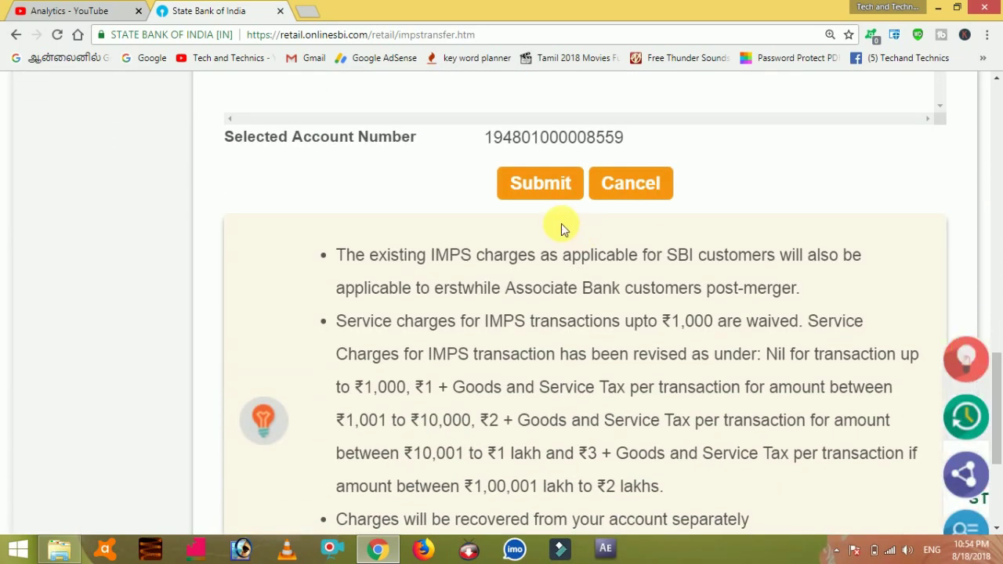
left_click(560, 191)
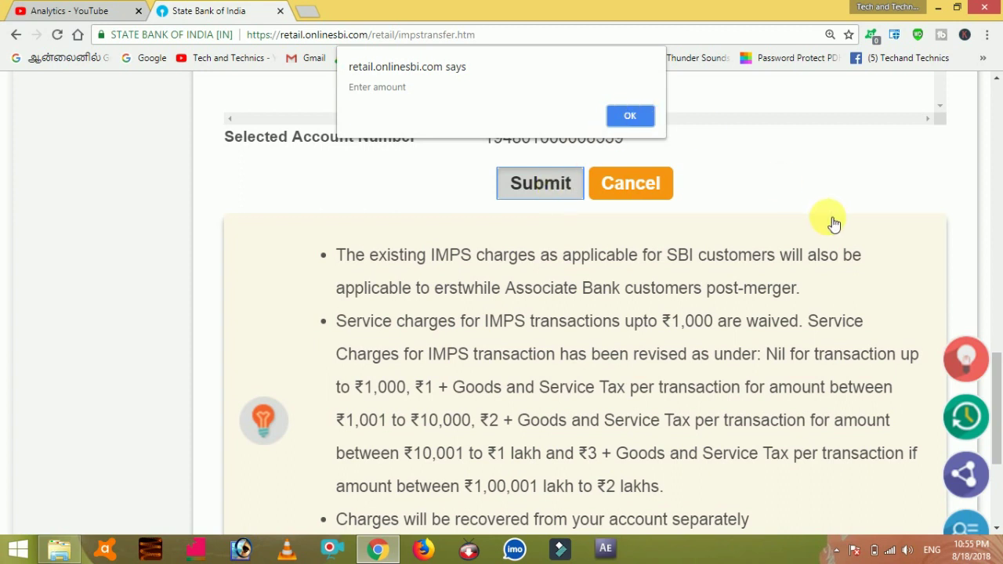
left_click(641, 118)
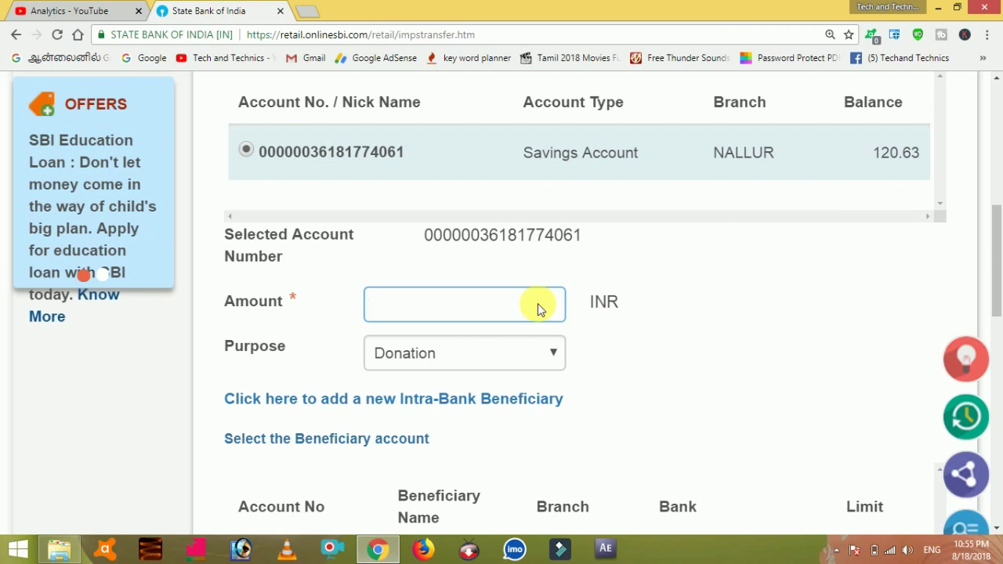
Set the transfer amount to 100 INR and submit the IMPS transfer to the selected beneficiary.
type("100")
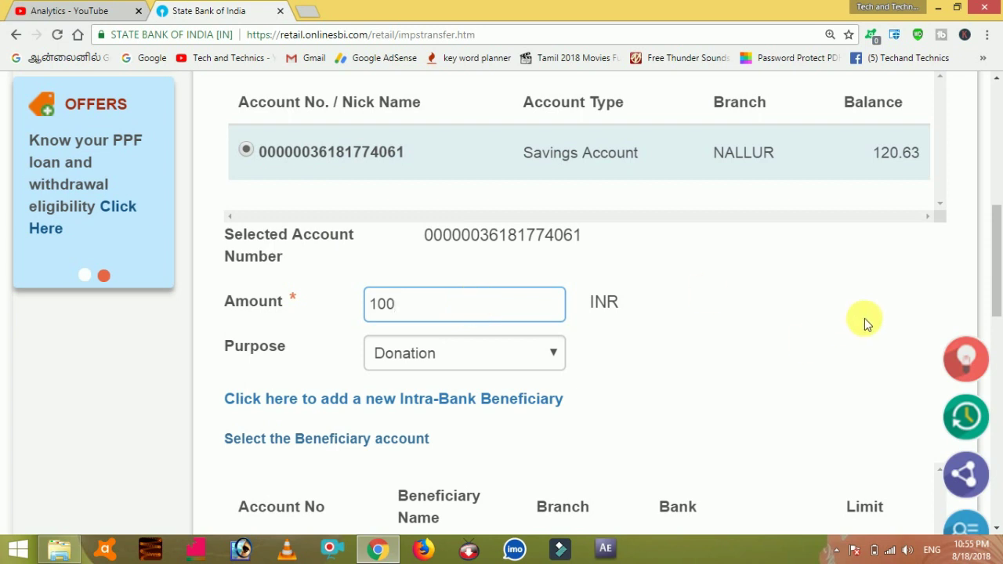
left_click_drag(997, 263, 996, 310)
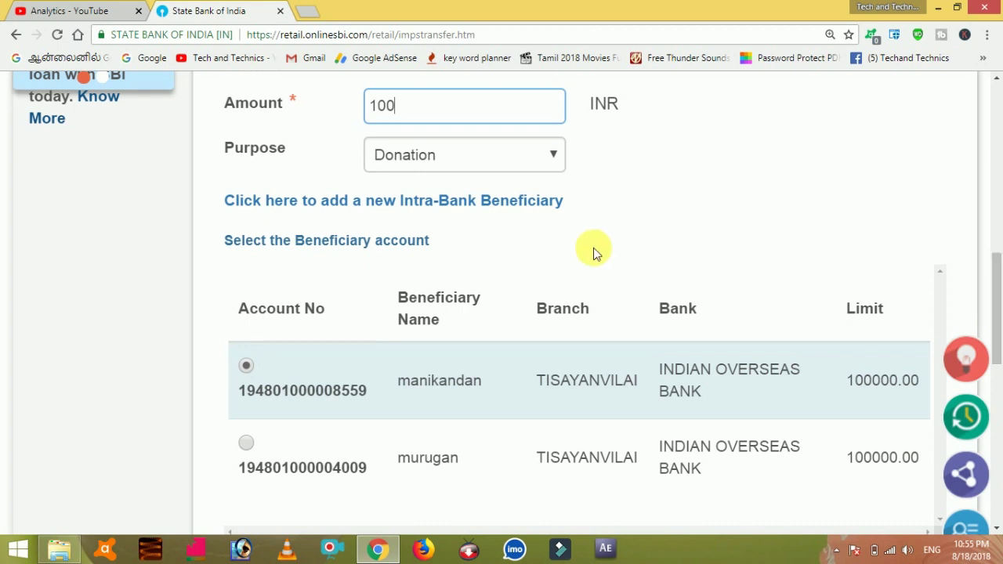
scroll(1000, 310, "down", 1)
scroll(999, 309, "down", 2)
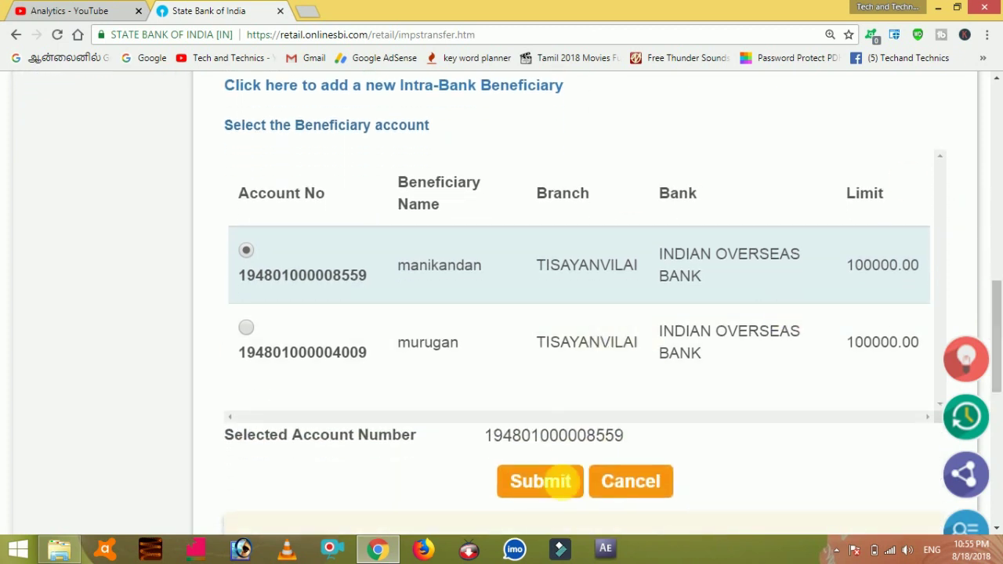
left_click_drag(997, 292, 999, 247)
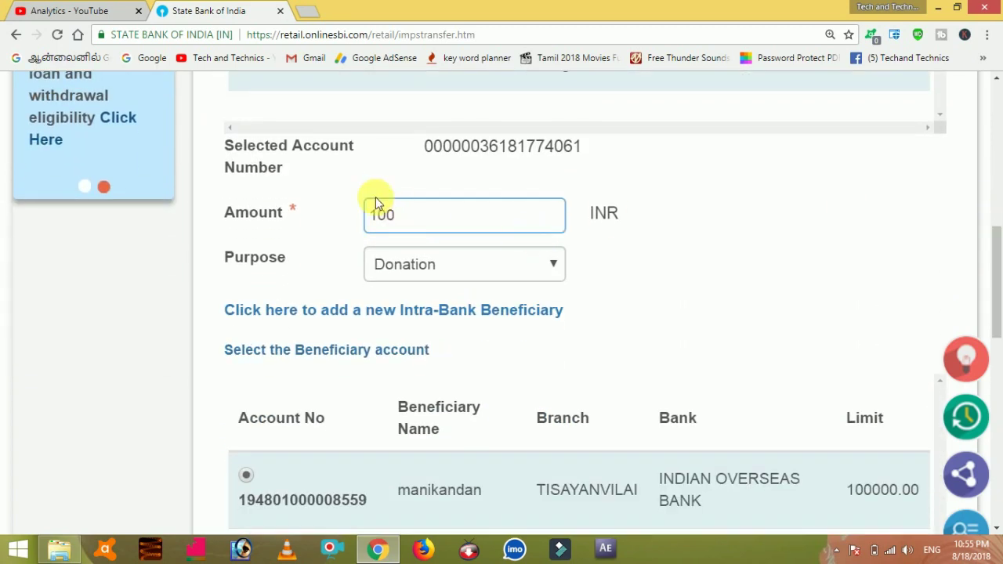
left_click(398, 217)
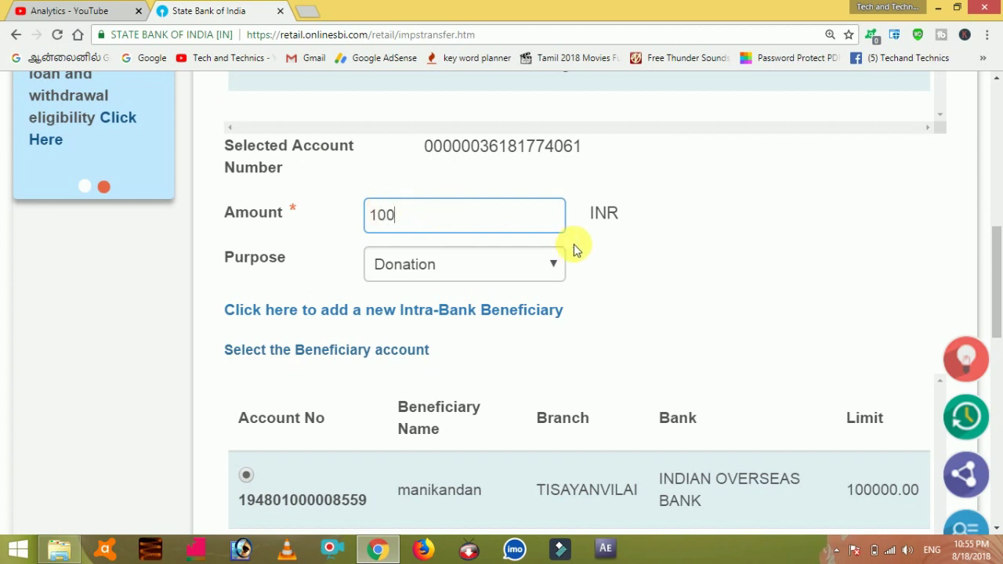
left_click_drag(995, 272, 997, 360)
left_click(566, 416)
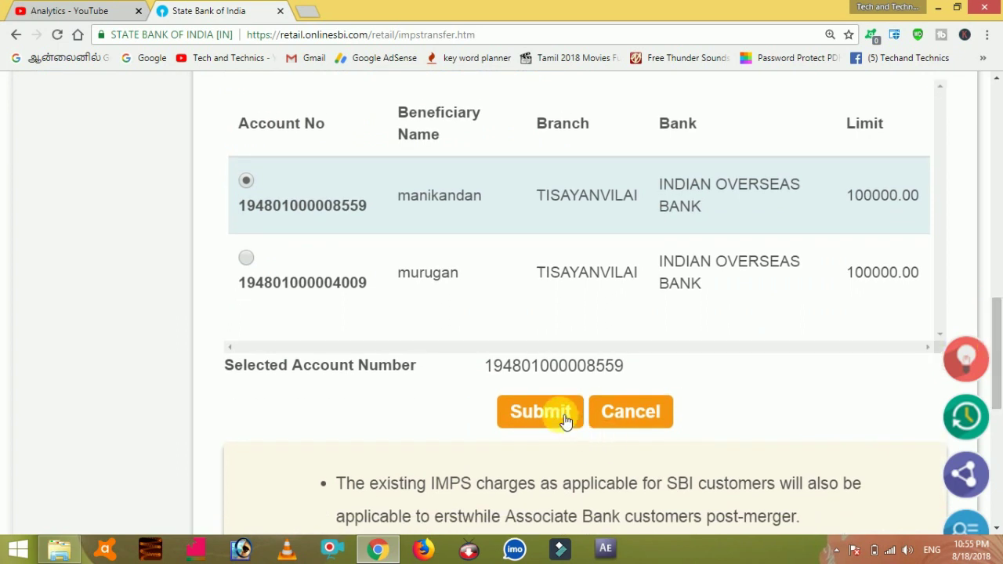
left_click(566, 416)
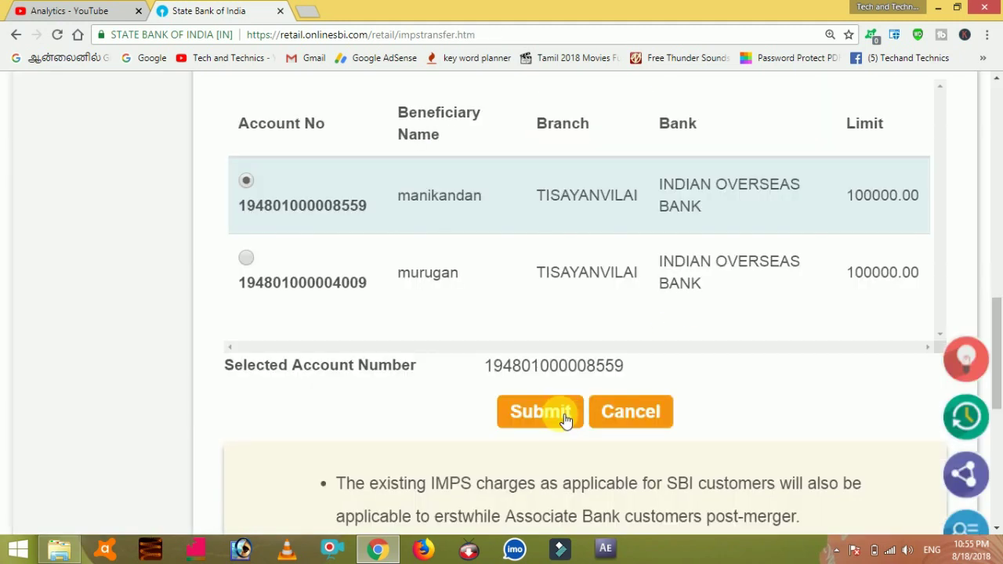
left_click(562, 415)
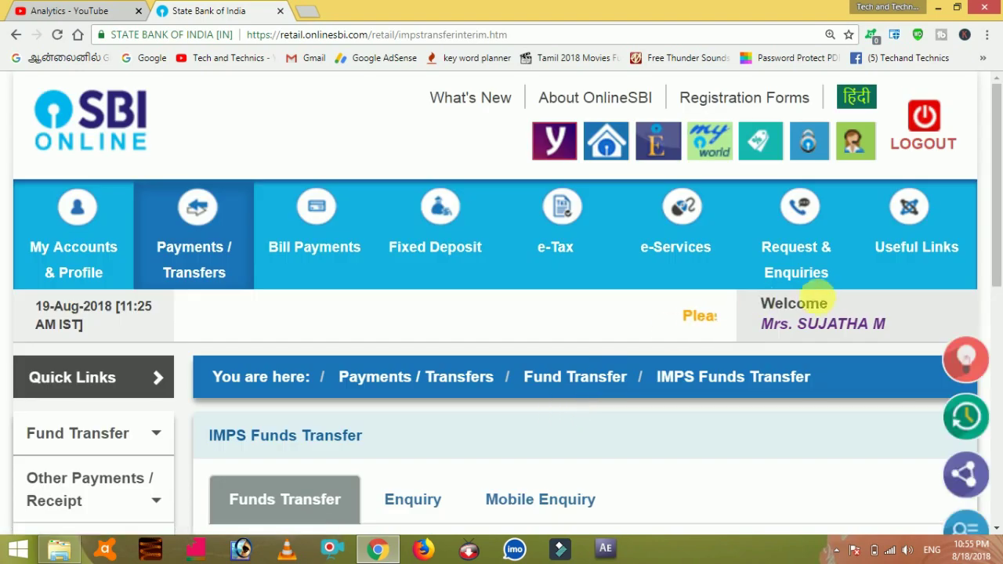
Verify and confirm the IMPS transaction details, and review the transfer receipt with its reference number and debit details.
left_click_drag(998, 156, 994, 350)
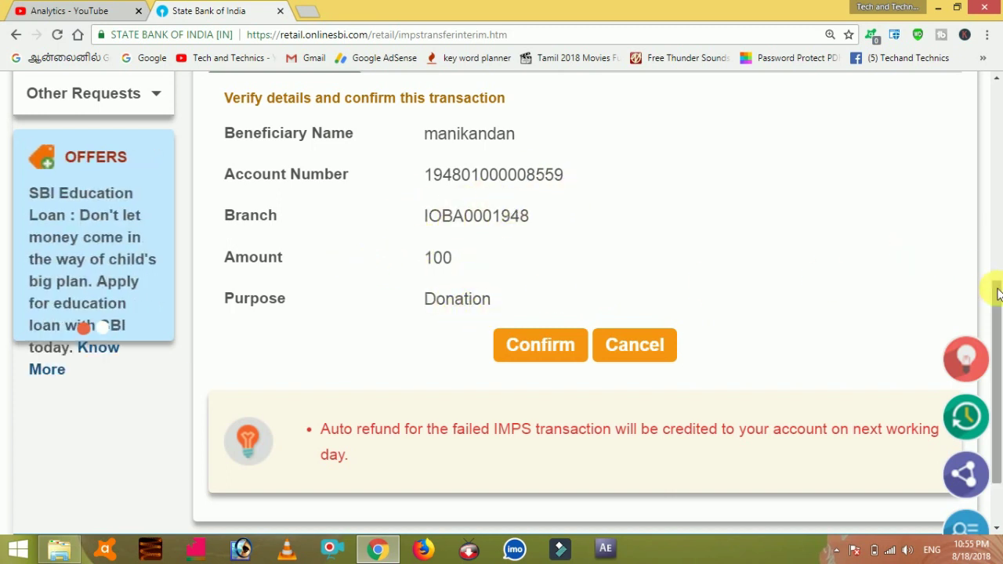
left_click_drag(999, 296, 999, 325)
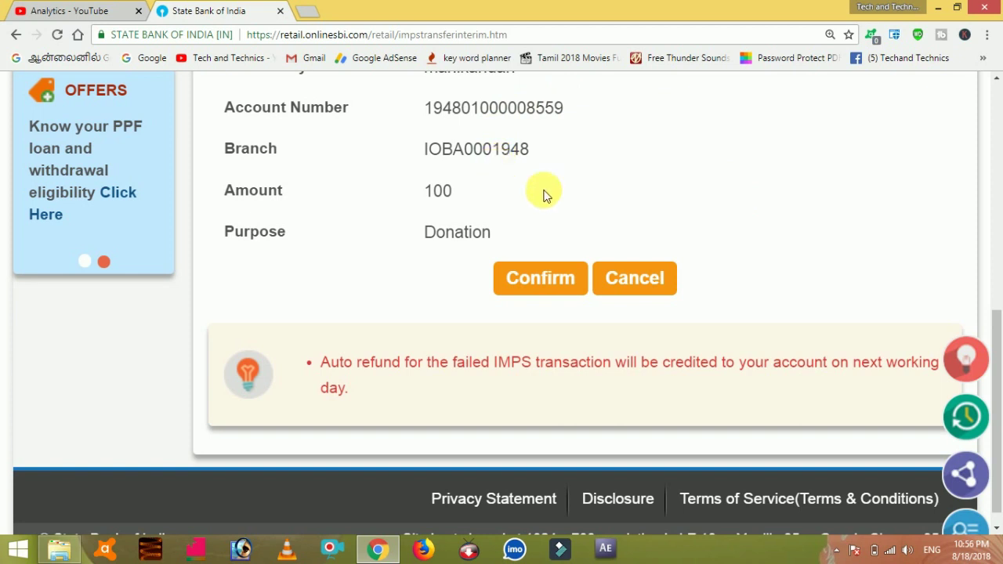
left_click(541, 282)
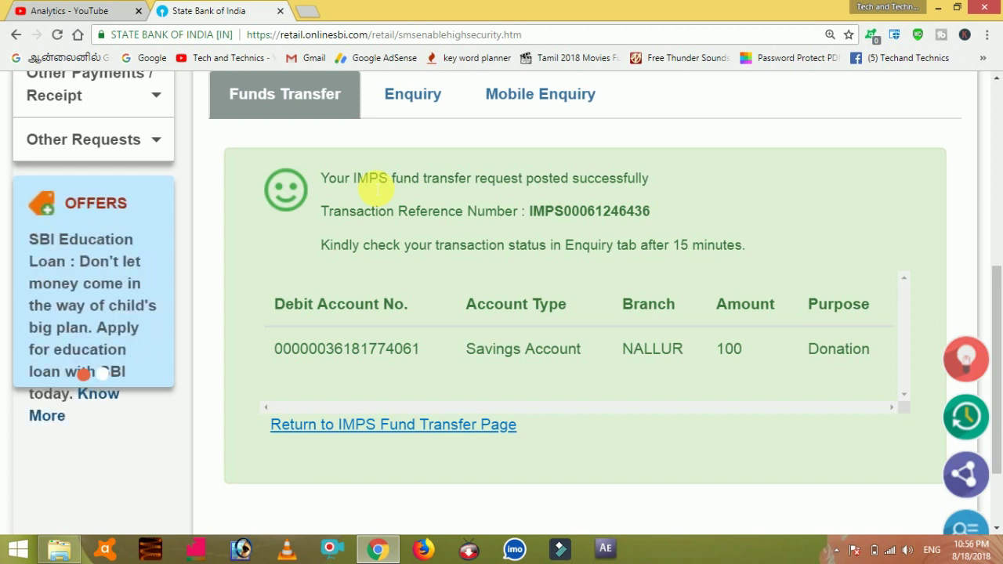
mouse_move(995, 274)
left_mouse_down()
mouse_move(1000, 361)
mouse_move(999, 292)
left_mouse_up()
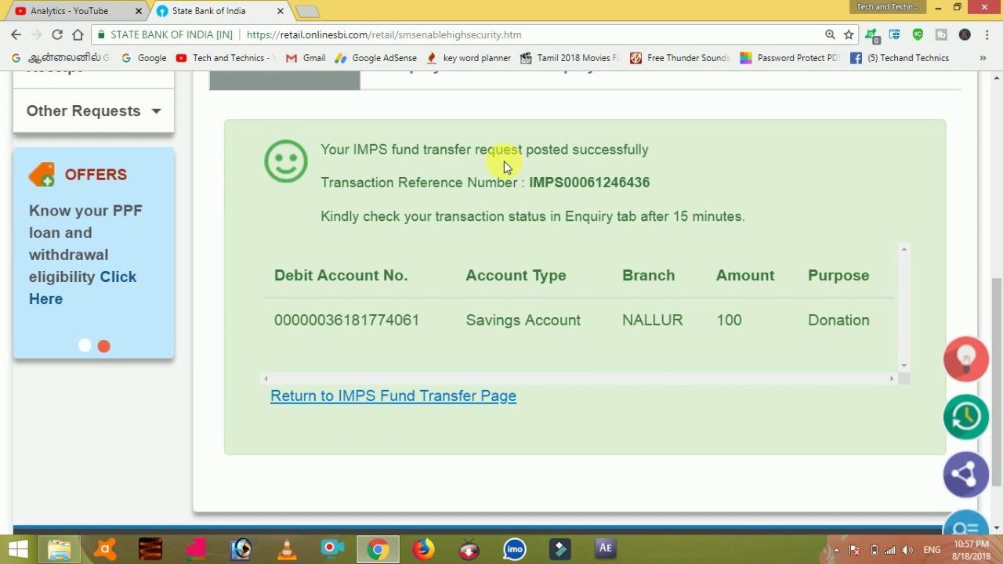
left_click_drag(996, 292, 999, 321)
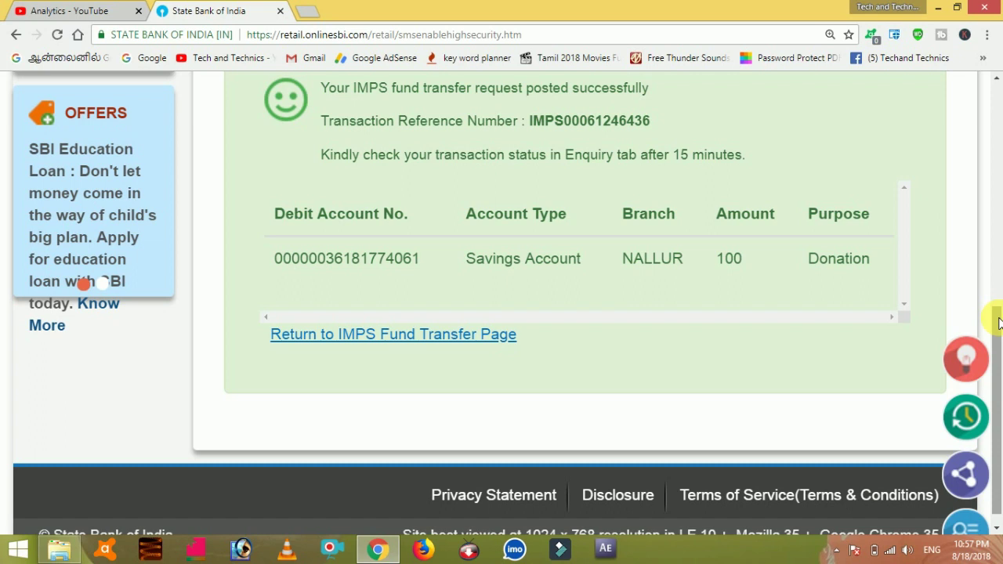
left_click_drag(998, 321, 985, 230)
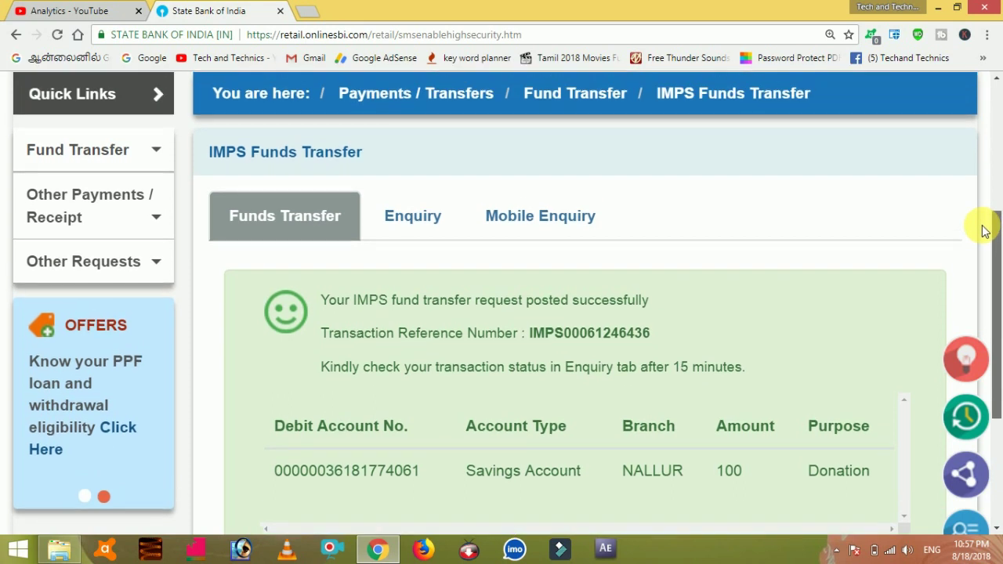